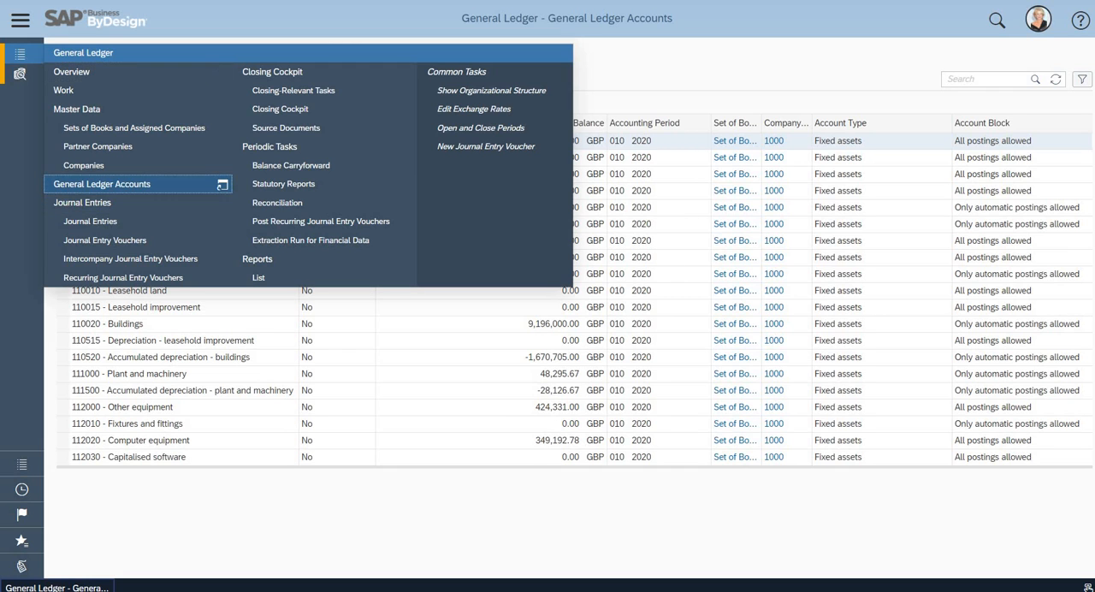
# Show the General Ledger Accounts list with fixed-asset balances for company 1000.
pyautogui.click(102, 184)
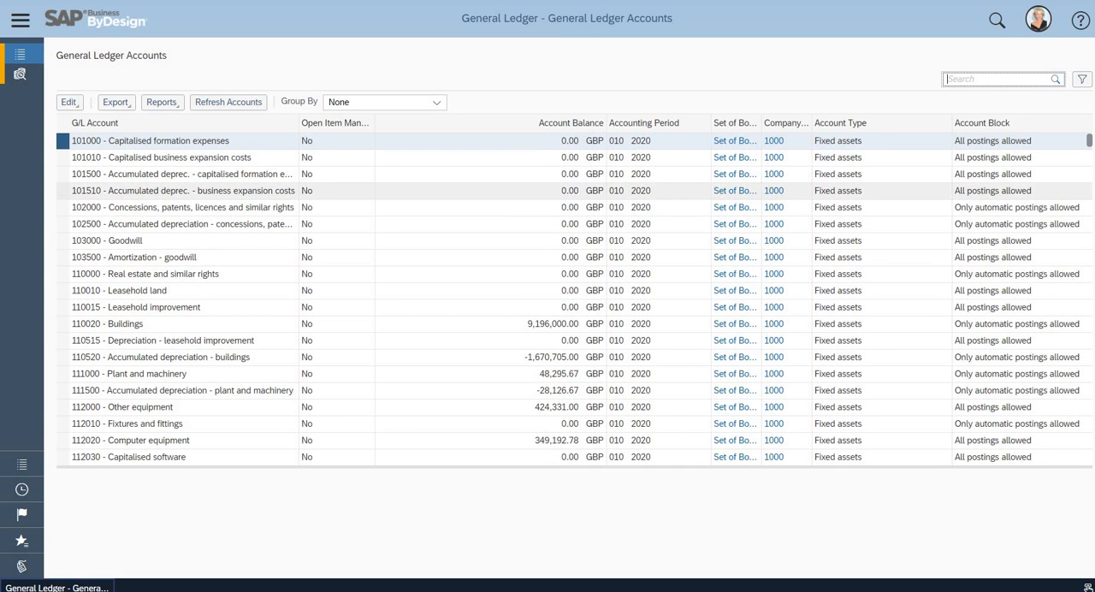
pyautogui.scroll(-3, 547, 201)
pyautogui.scroll(3, 547, 207)
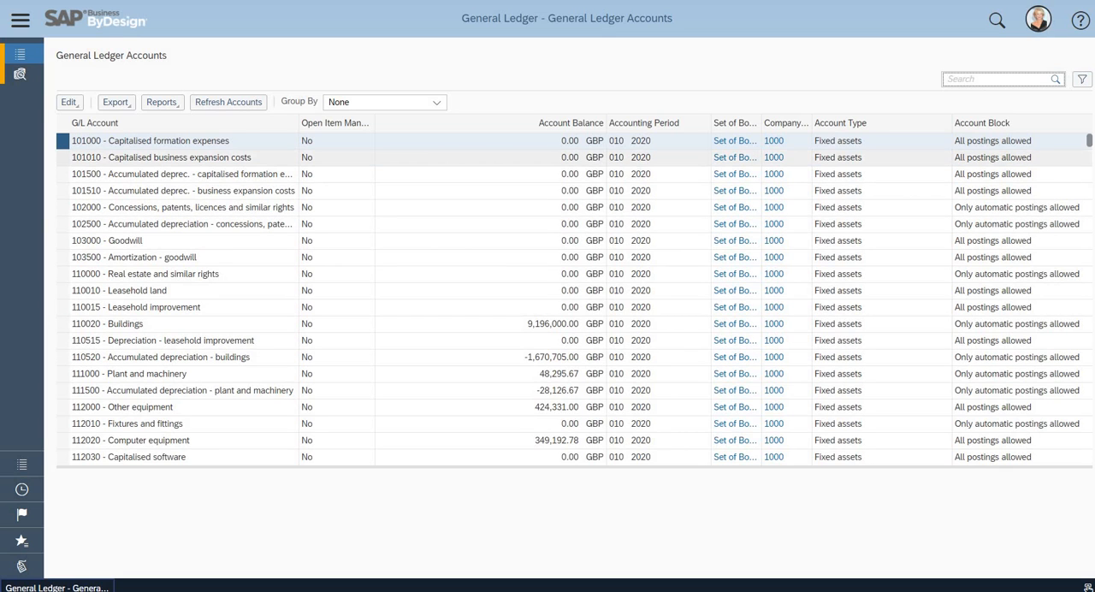
pyautogui.scroll(-2, 514, 174)
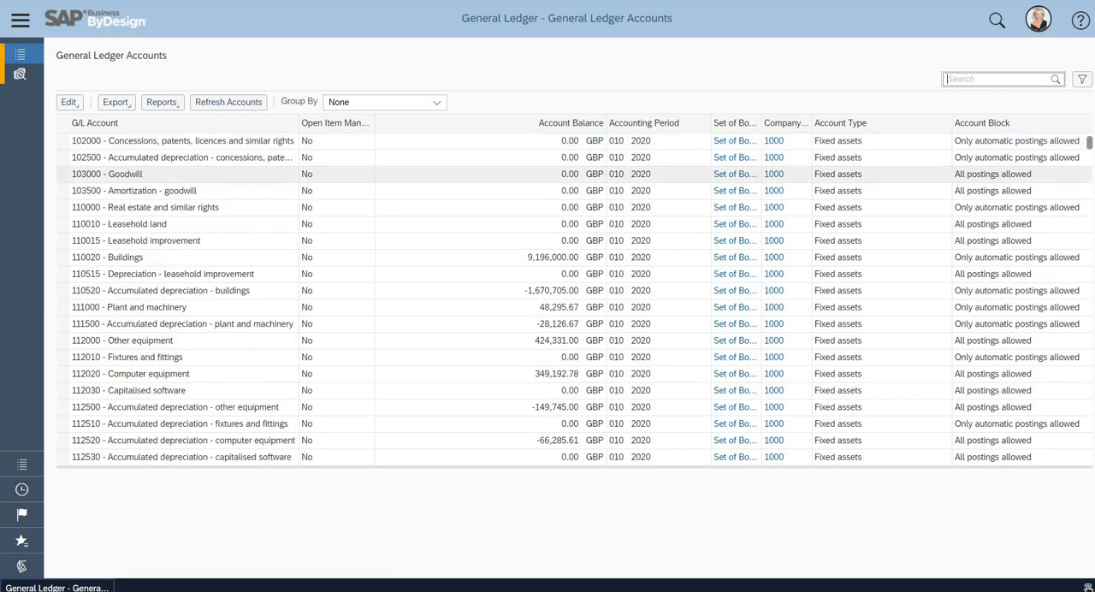
pyautogui.scroll(-2, 513, 173)
pyautogui.scroll(-3, 513, 173)
pyautogui.scroll(-2, 513, 174)
pyautogui.scroll(-2, 514, 173)
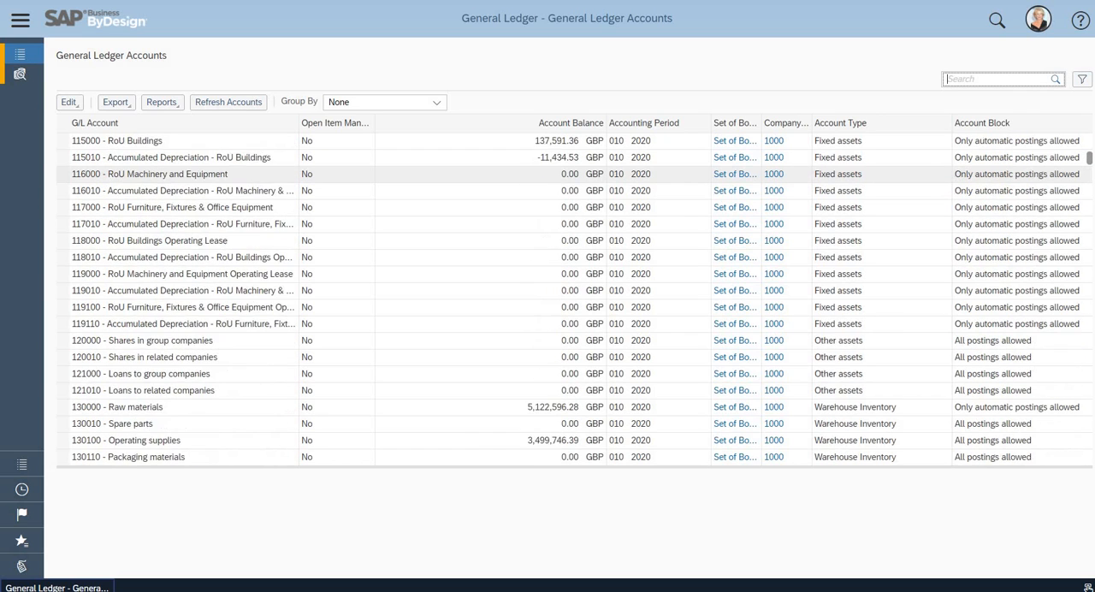
pyautogui.scroll(-2, 514, 173)
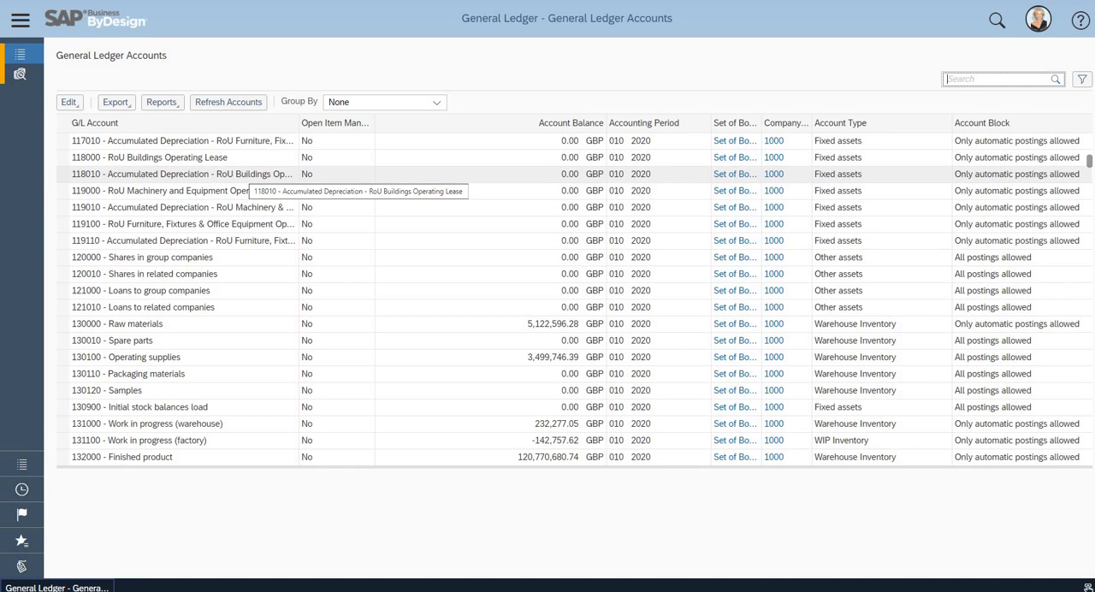
pyautogui.click(996, 79)
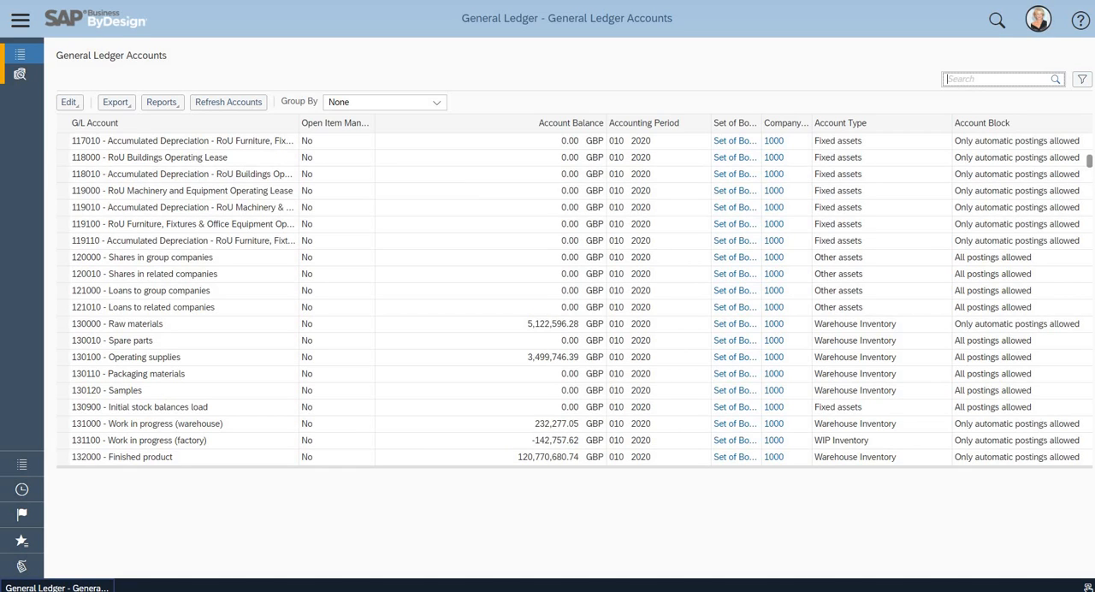
pyautogui.press('Return')
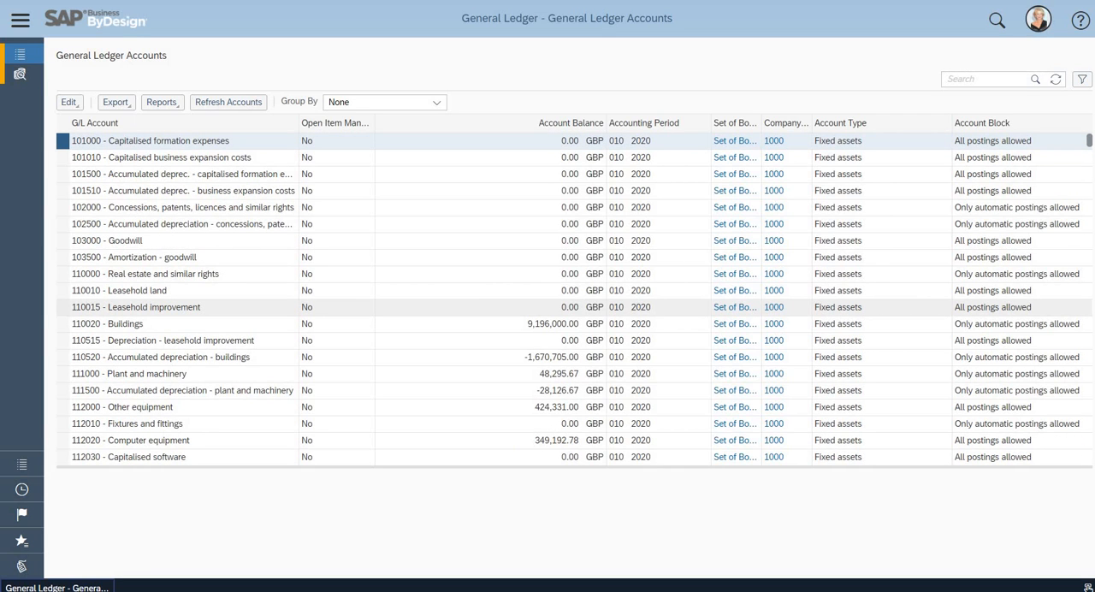
# Bring the ZGB1 GB Chart of Accounts into the Chart of Accounts editor via Edit.
pyautogui.click(68, 101)
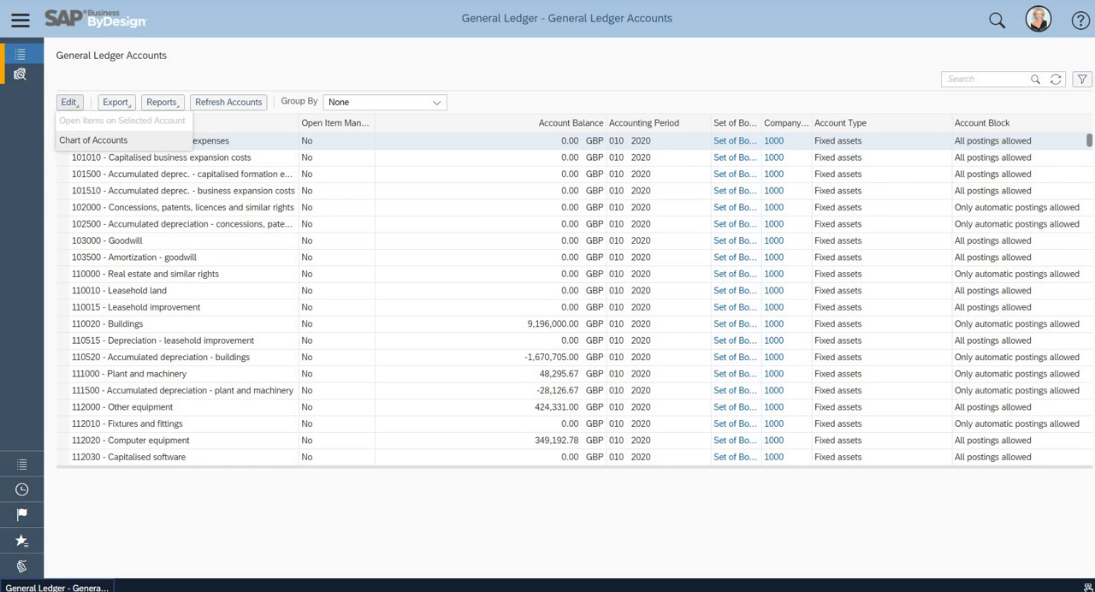
pyautogui.click(94, 140)
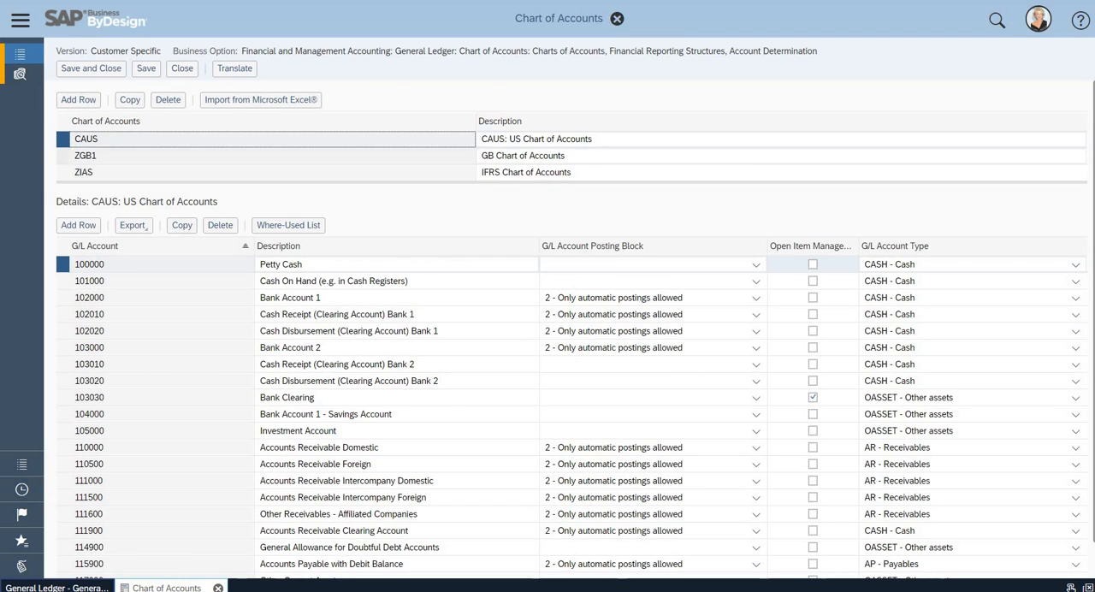
pyautogui.press('Down')
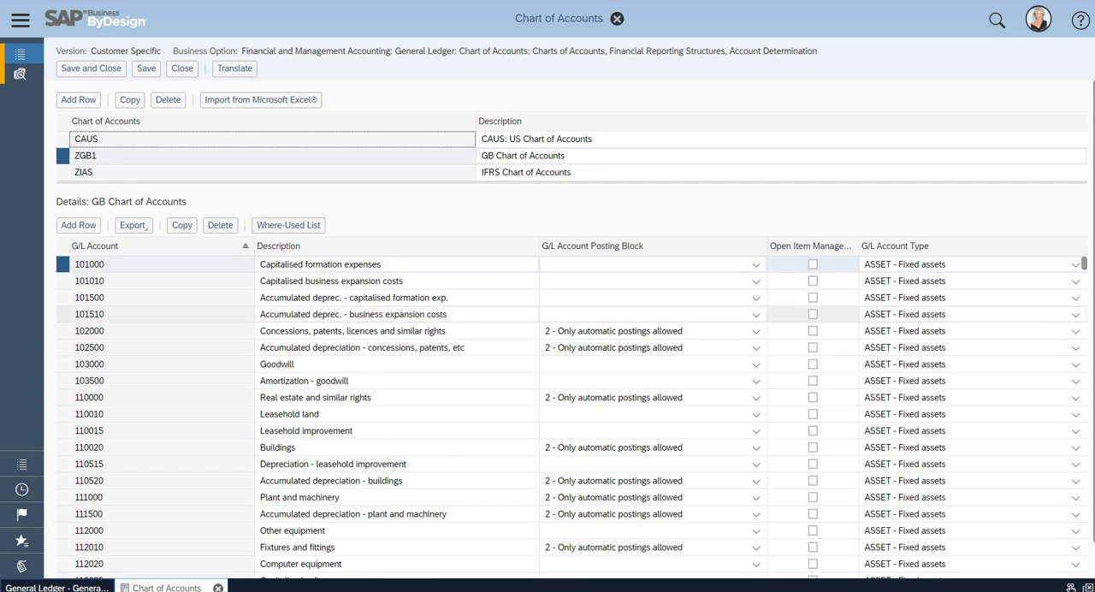
pyautogui.scroll(-1, 813, 314)
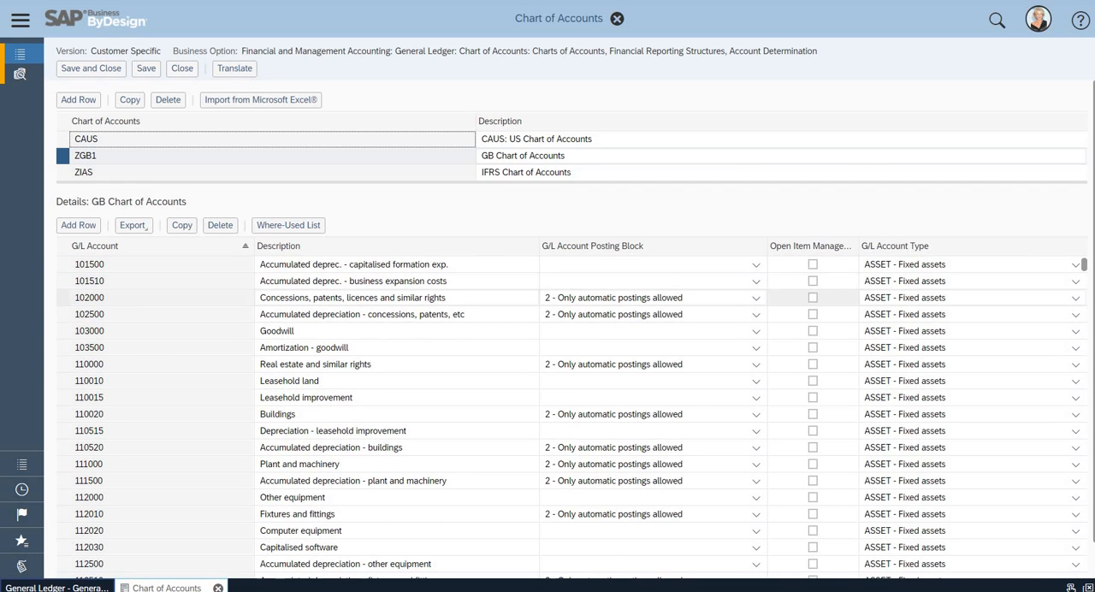
# Copy account 110020 Buildings into new account 110022 'Buildings semi' and save the chart.
pyautogui.click(77, 225)
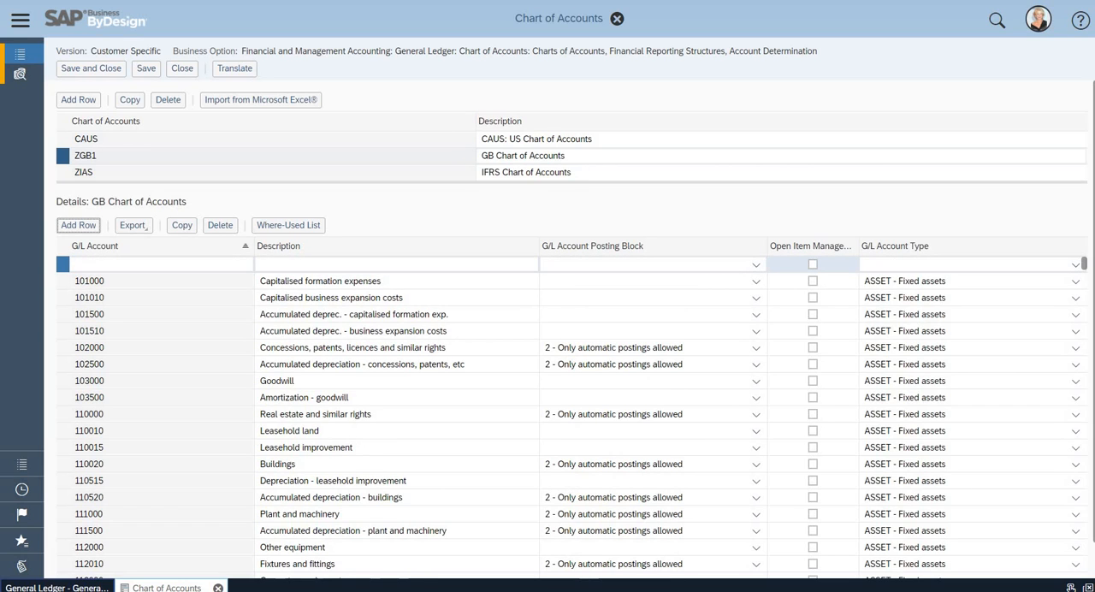
pyautogui.click(220, 225)
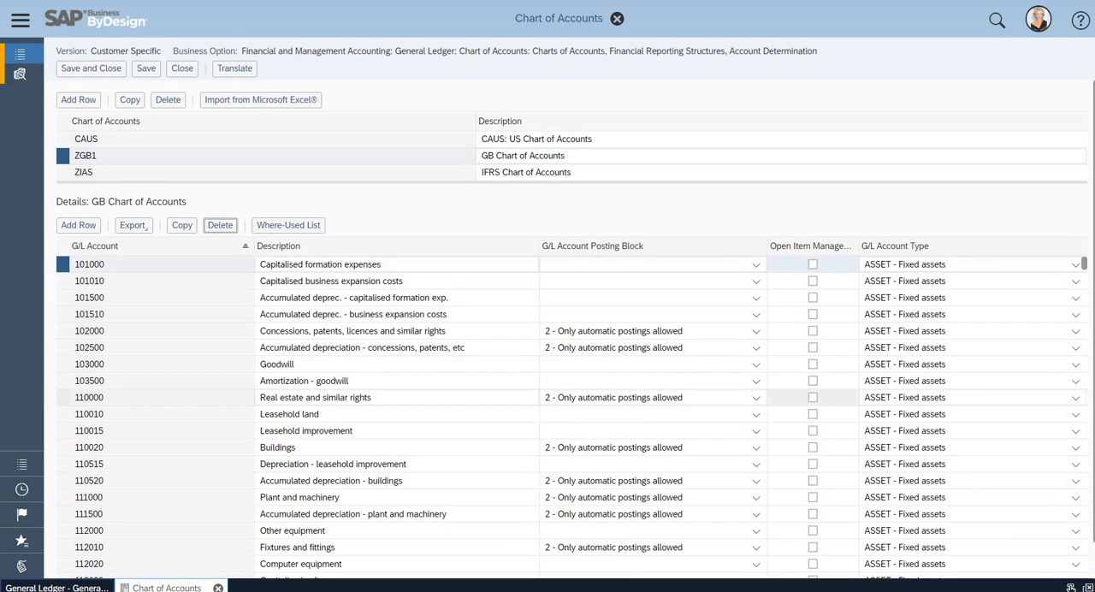
pyautogui.click(833, 448)
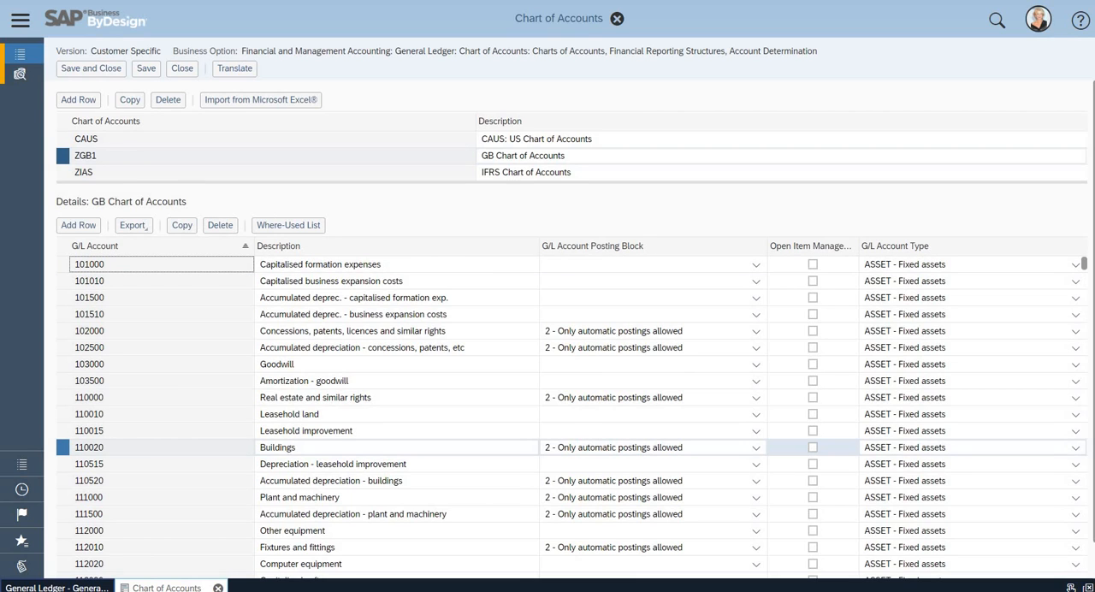
pyautogui.click(181, 225)
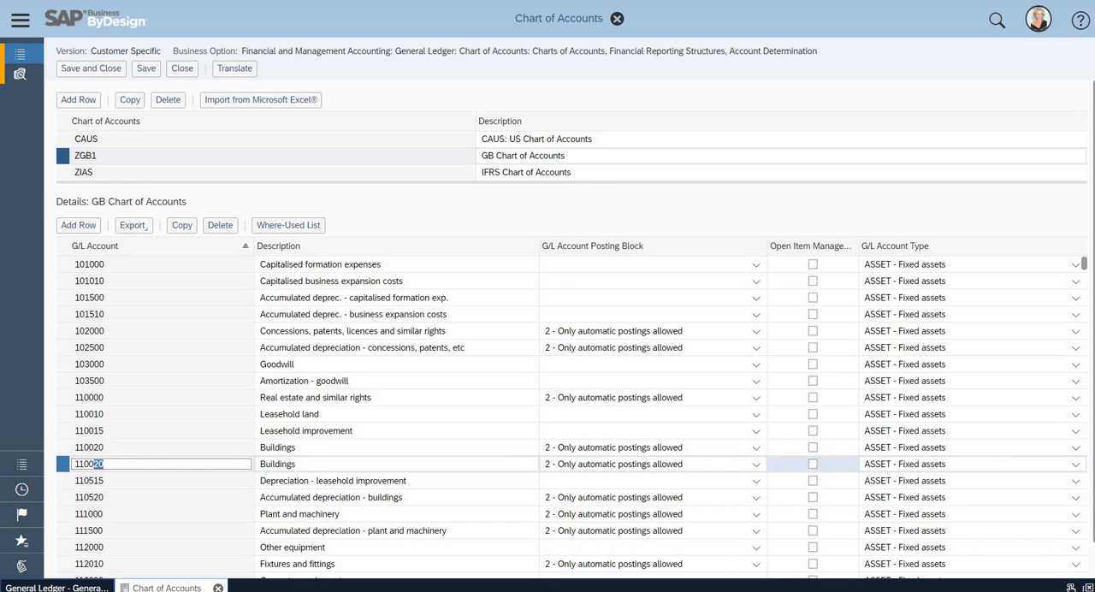
pyautogui.write('22')
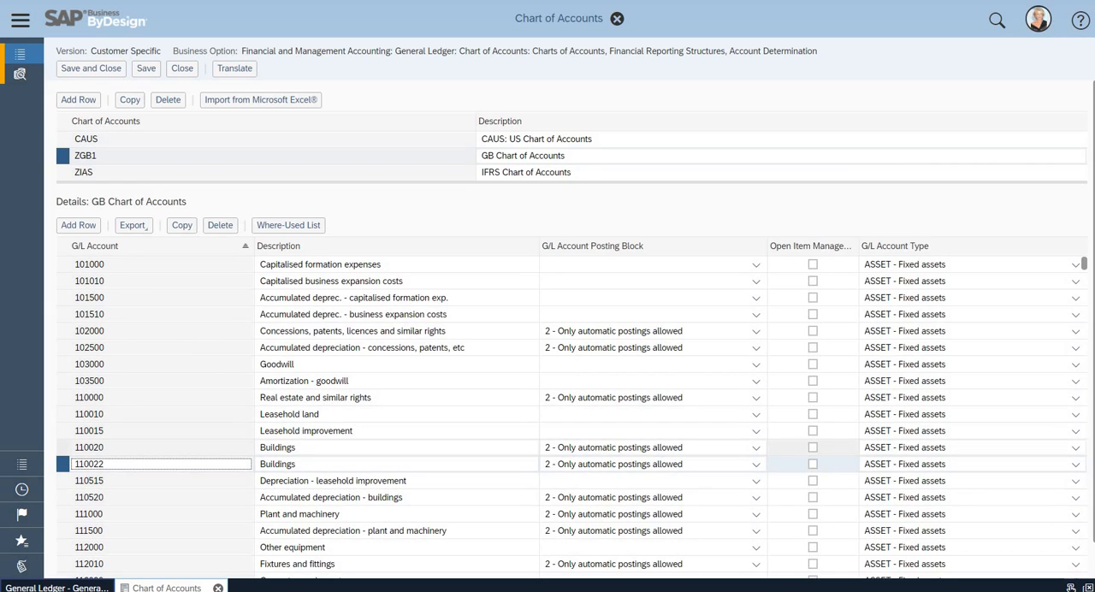
pyautogui.click(393, 447)
pyautogui.press('Down')
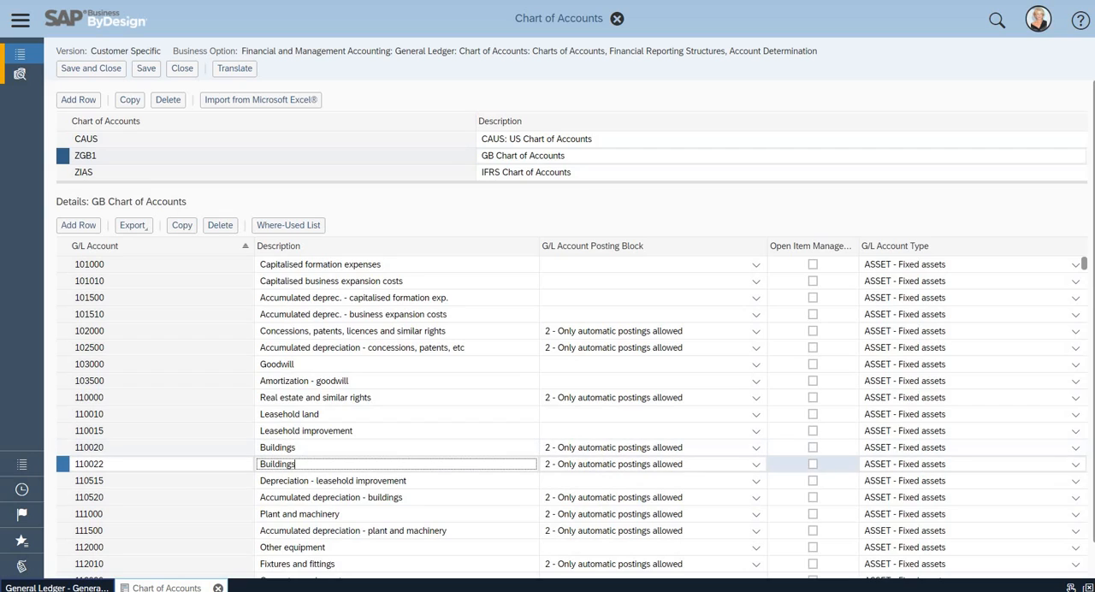
pyautogui.write(' se')
pyautogui.write('mi')
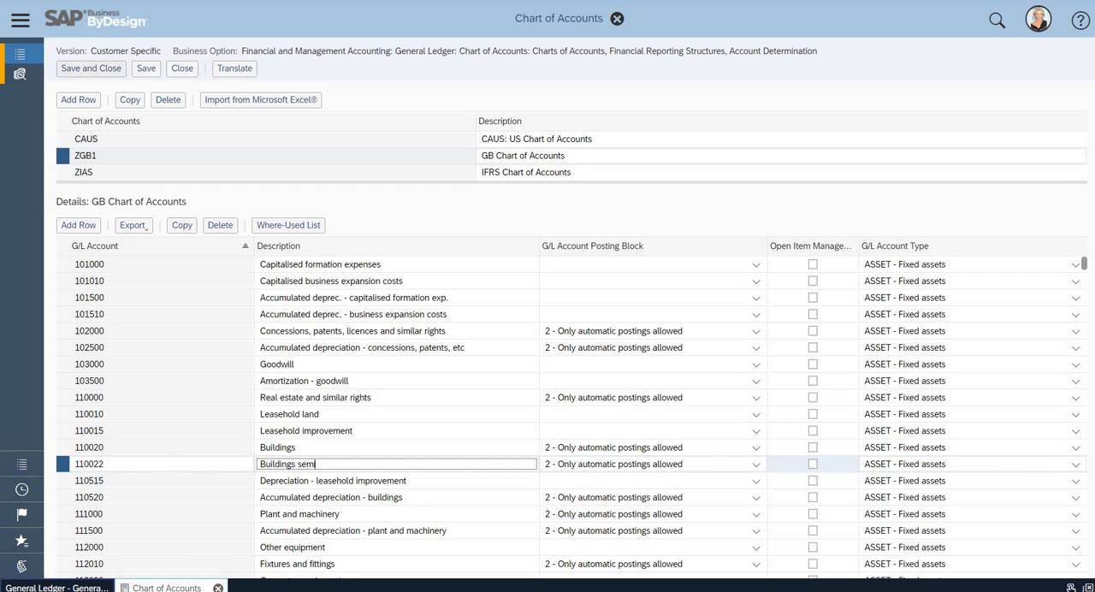
pyautogui.click(145, 68)
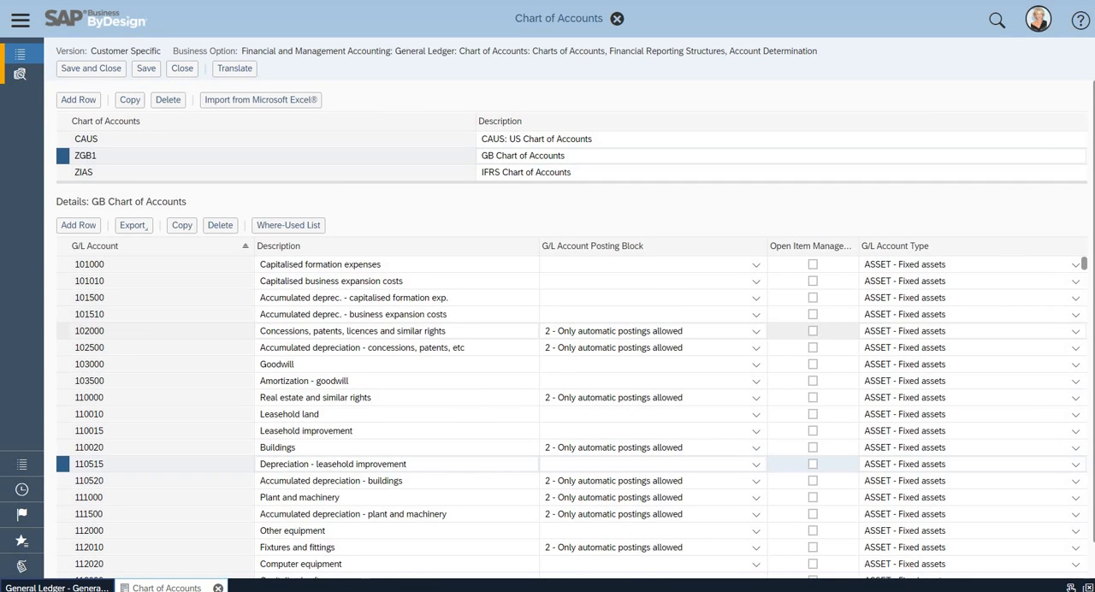
pyautogui.scroll(-1, 571, 420)
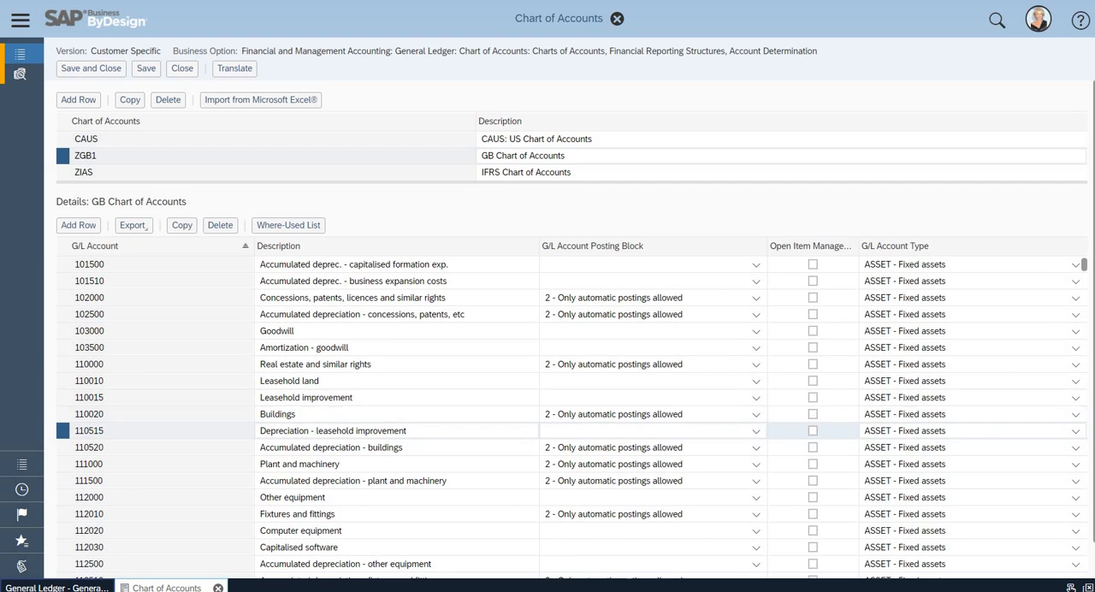
# Review the where-used list of account 110020 Buildings and dismiss it.
pyautogui.click(650, 414)
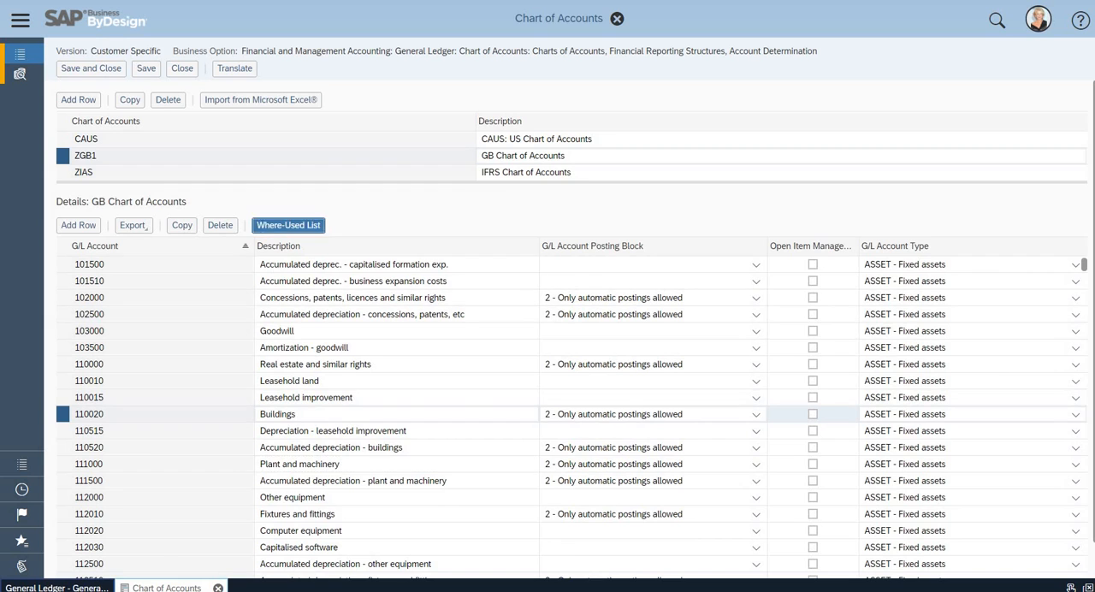
pyautogui.click(288, 225)
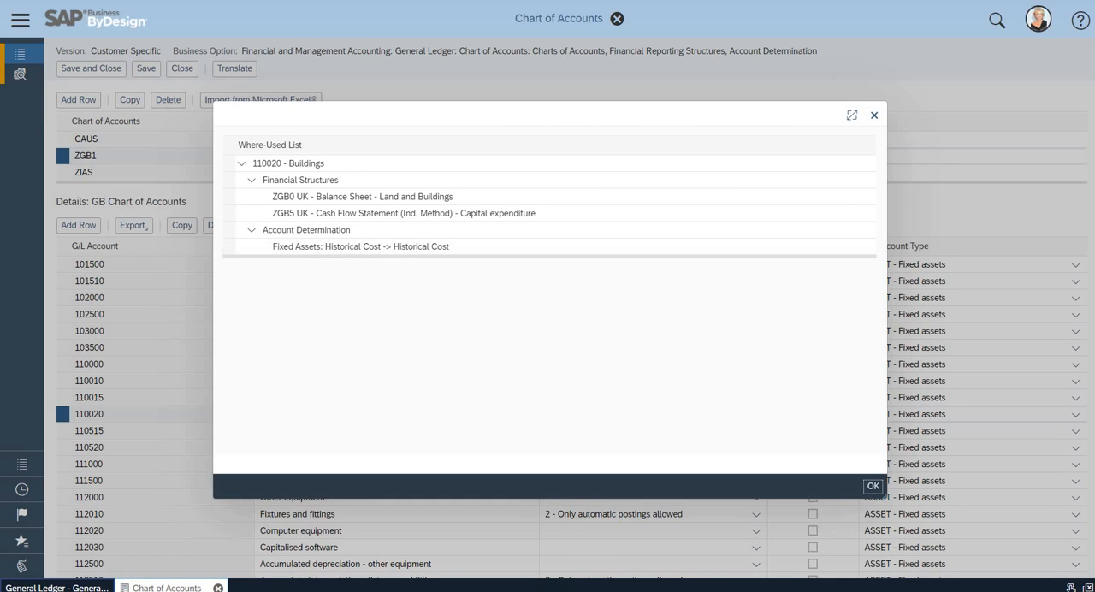
pyautogui.click(872, 486)
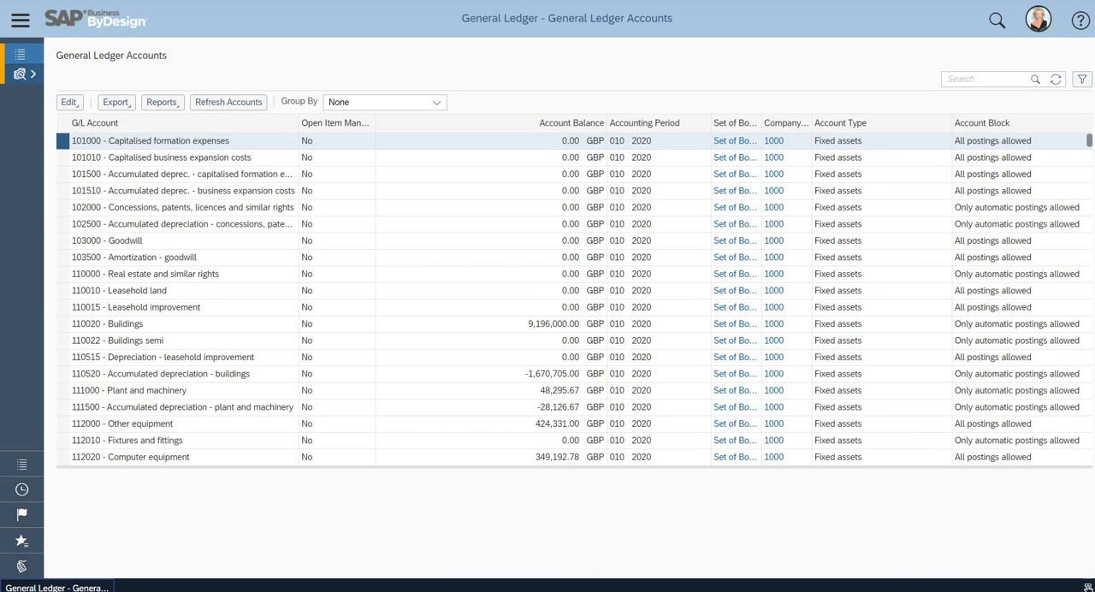
# Show the Journal Entries list of today's expense settlement postings.
pyautogui.click(33, 53)
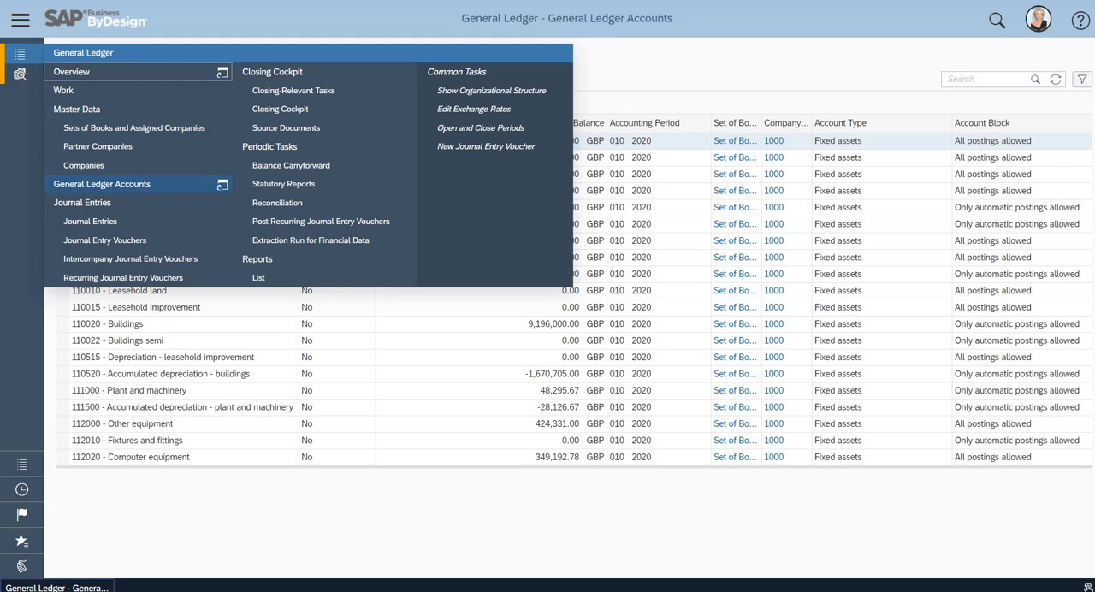
pyautogui.click(82, 202)
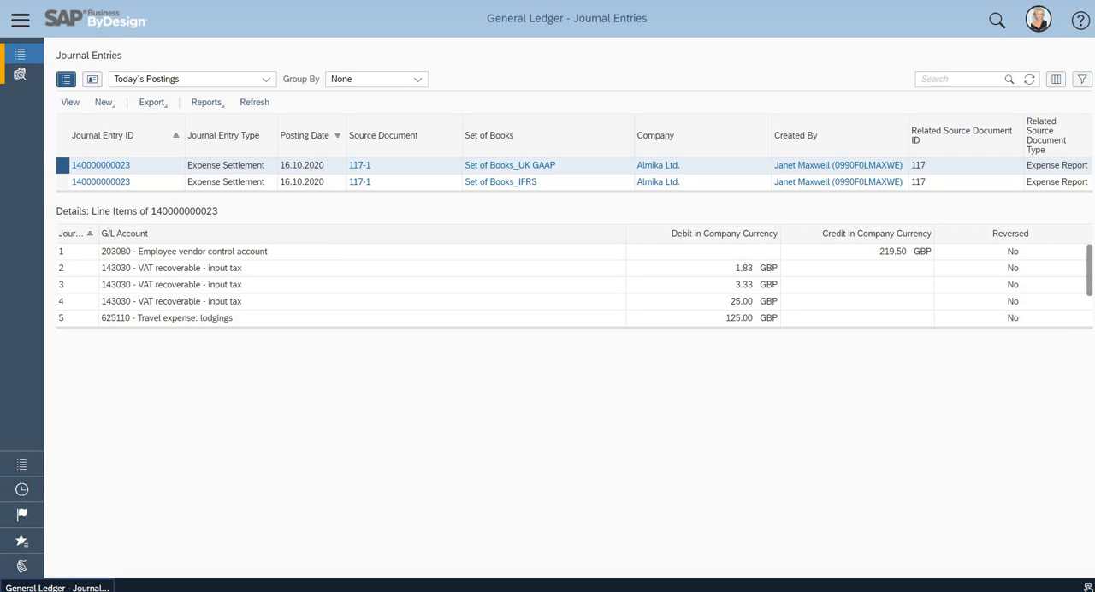
pyautogui.click(360, 164)
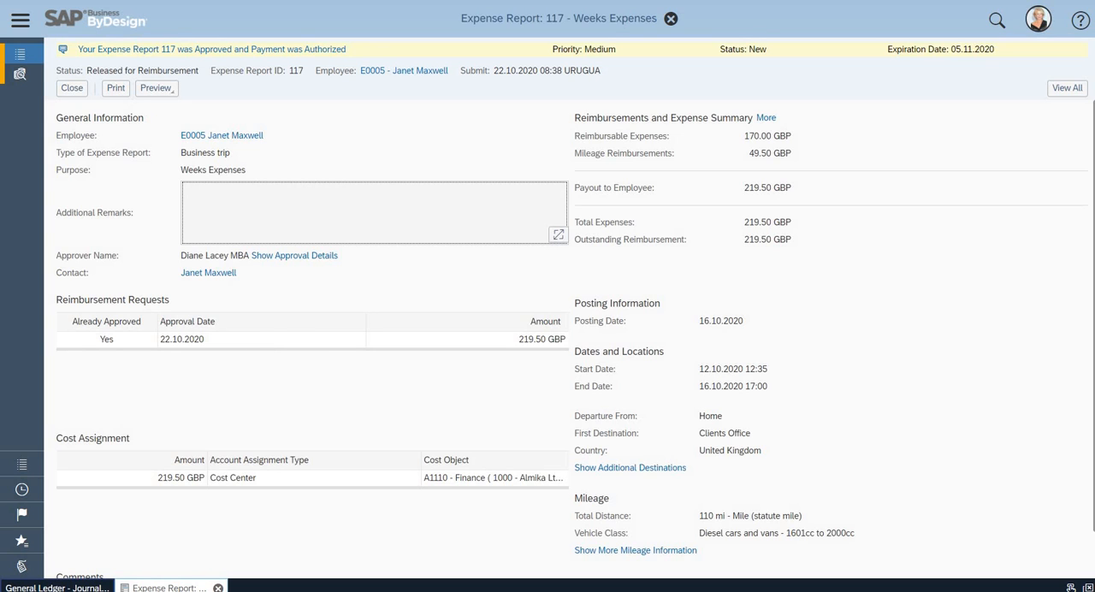
pyautogui.click(1066, 87)
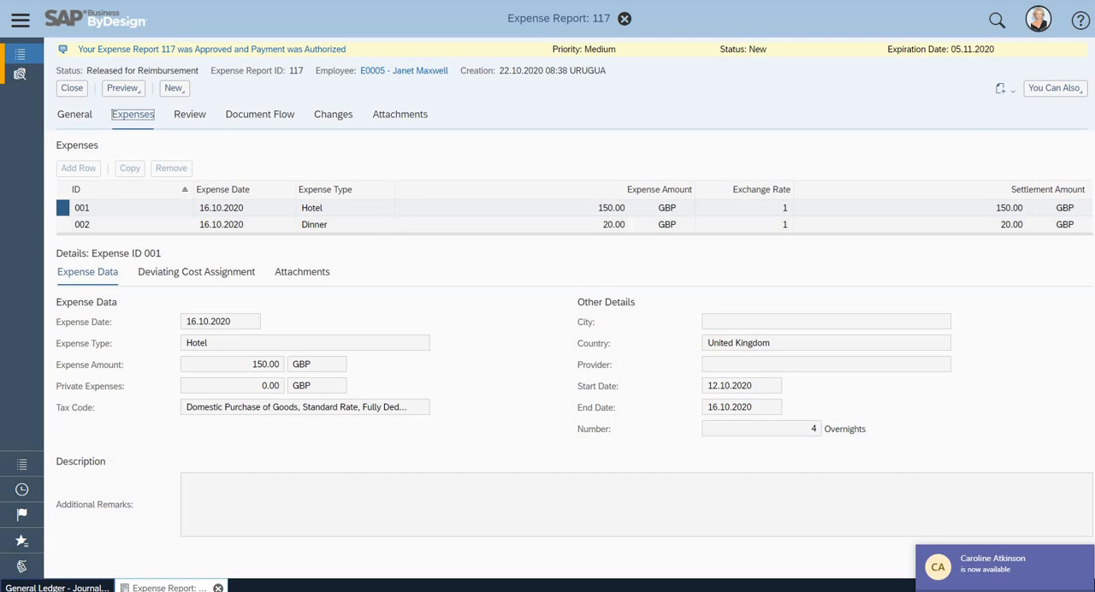
pyautogui.click(259, 113)
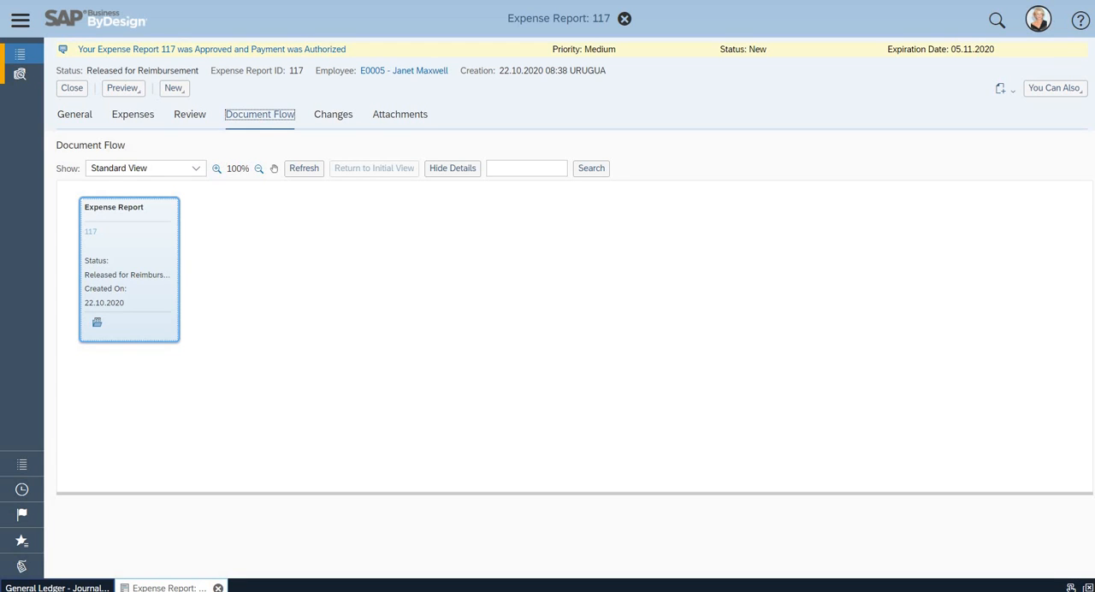
pyautogui.click(91, 231)
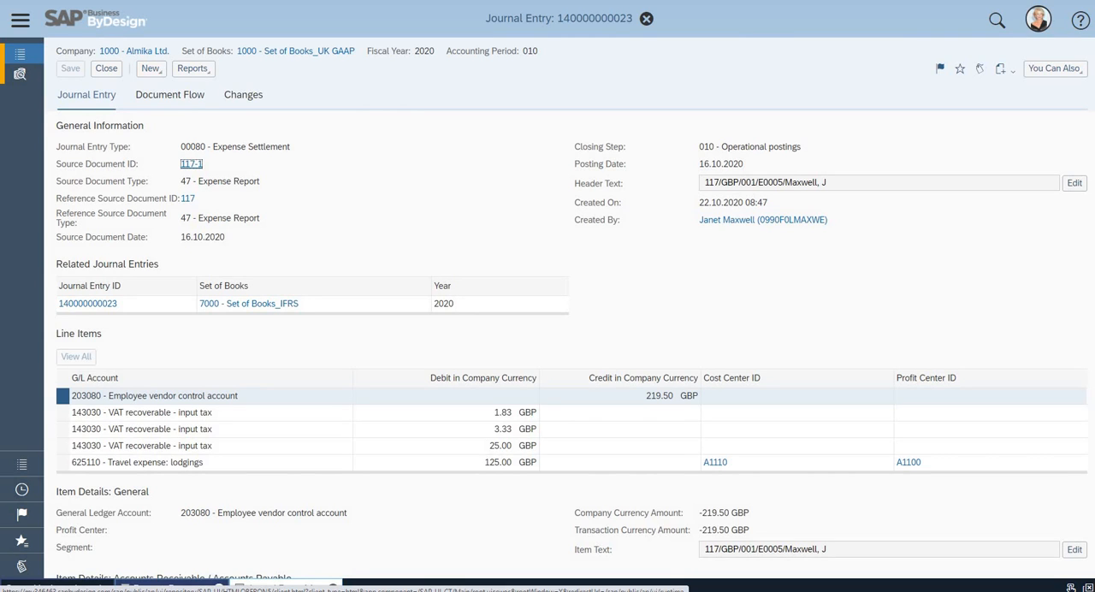
# Close the expense report and return to the Journal Entries list.
pyautogui.click(625, 18)
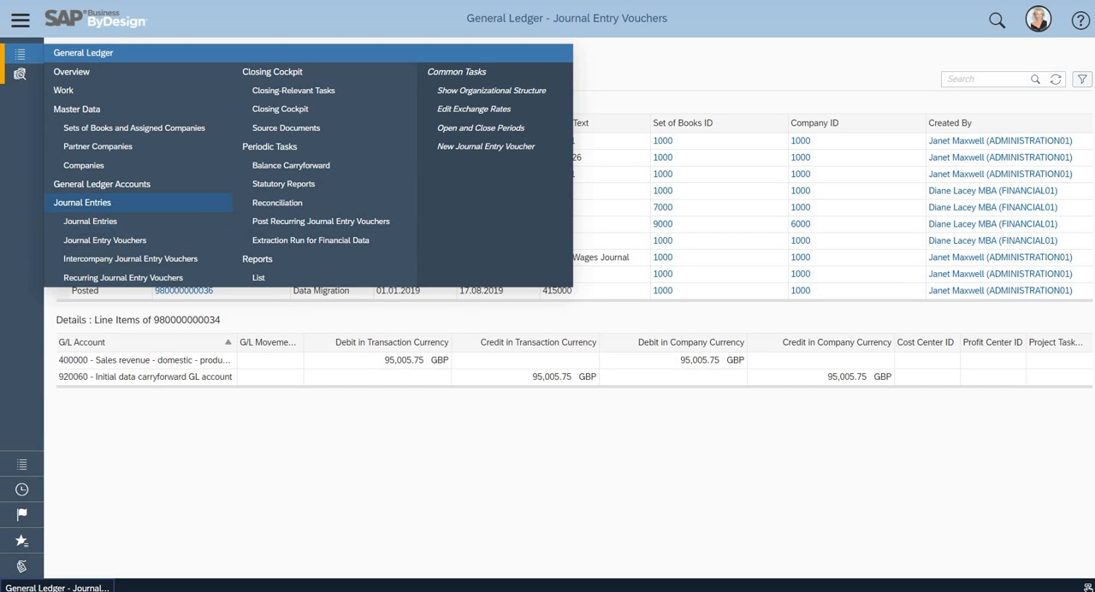
# List all postings in Journal Entries and show the line items of voucher 747.
pyautogui.click(82, 202)
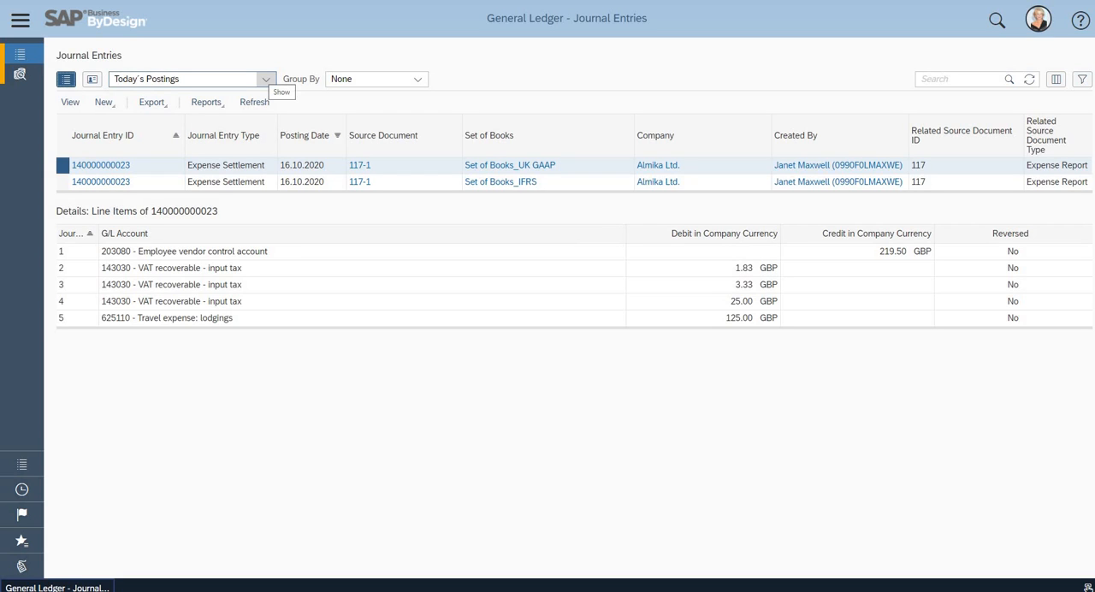
pyautogui.click(266, 79)
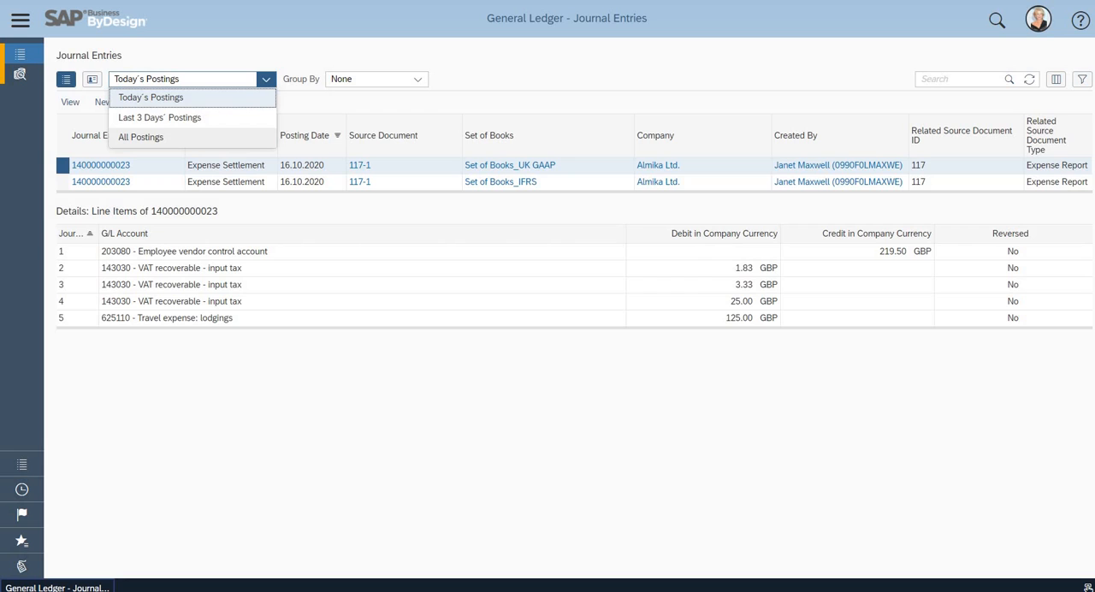
pyautogui.click(140, 136)
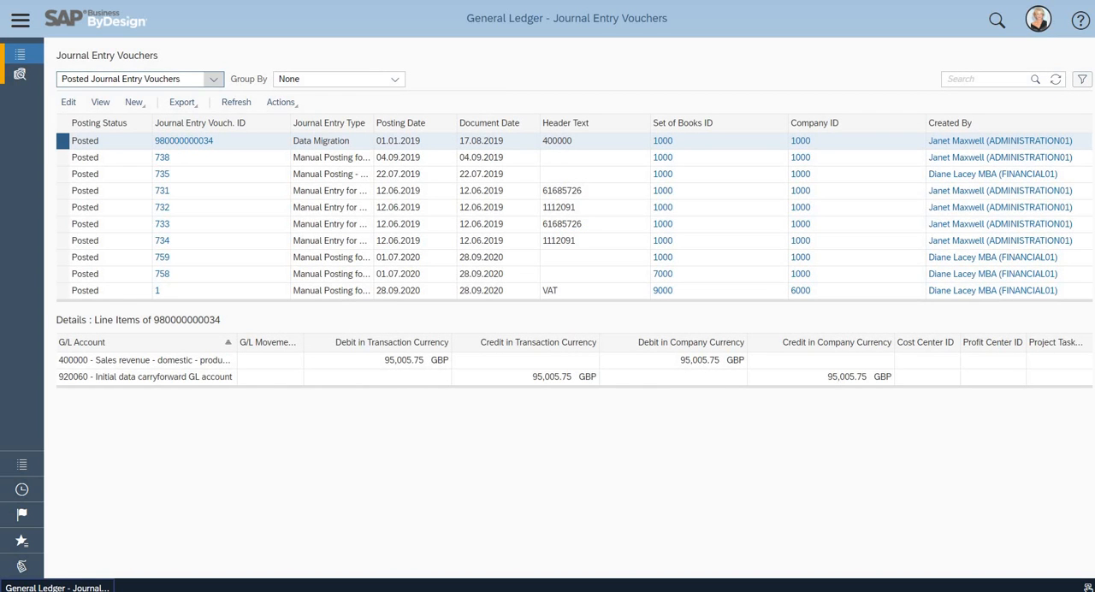
pyautogui.scroll(-2, 573, 214)
pyautogui.scroll(-1, 573, 214)
pyautogui.scroll(-1, 573, 214)
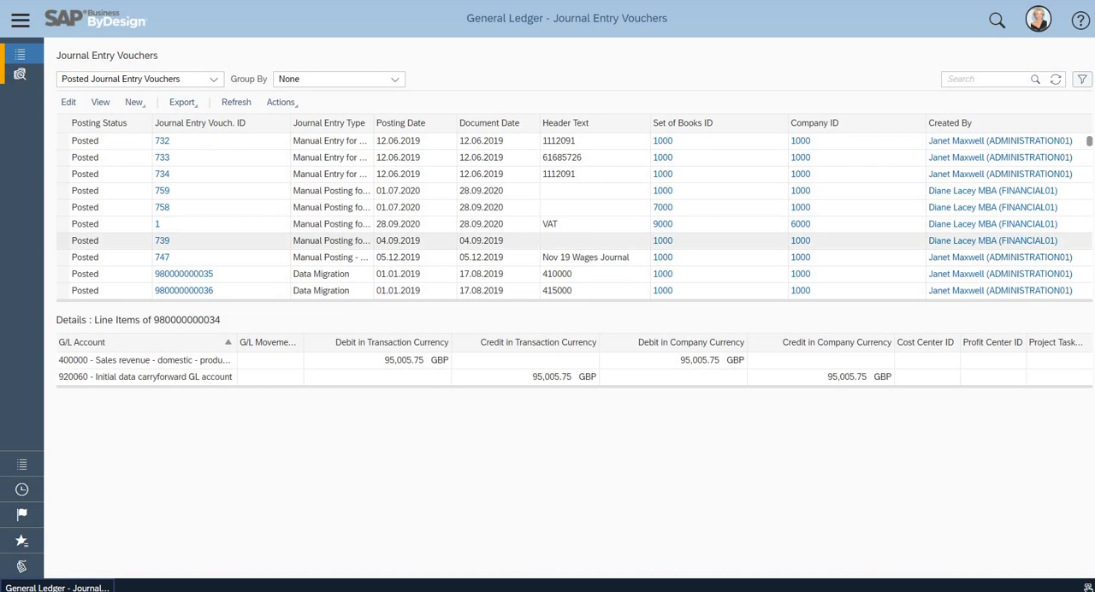
pyautogui.click(342, 257)
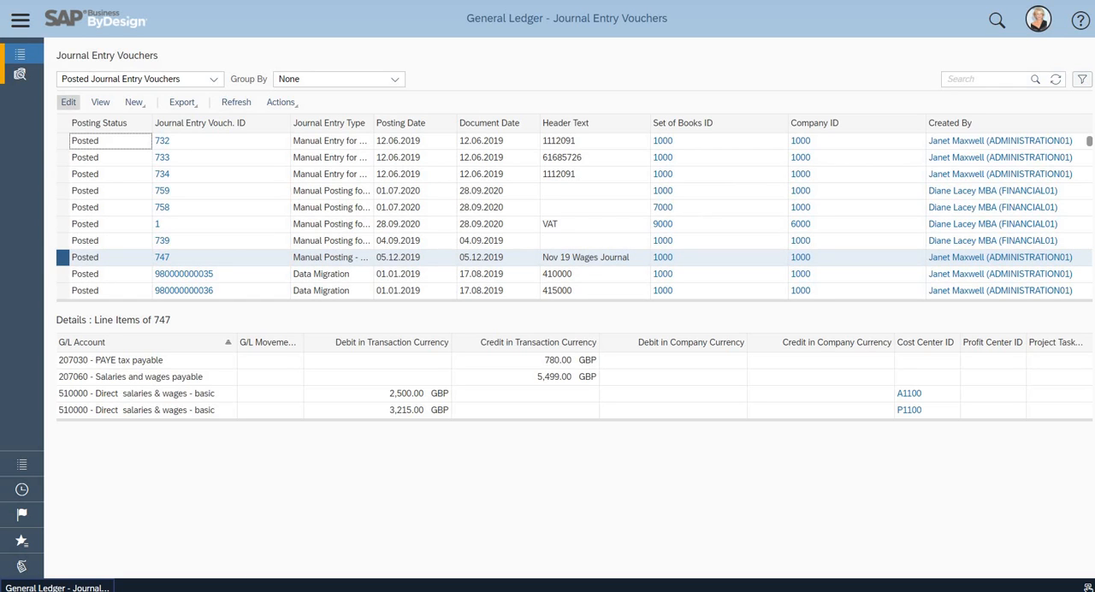
# Open voucher 747 in full to review its Nov 19 wages lines balanced at 0.00 GBP.
pyautogui.click(69, 102)
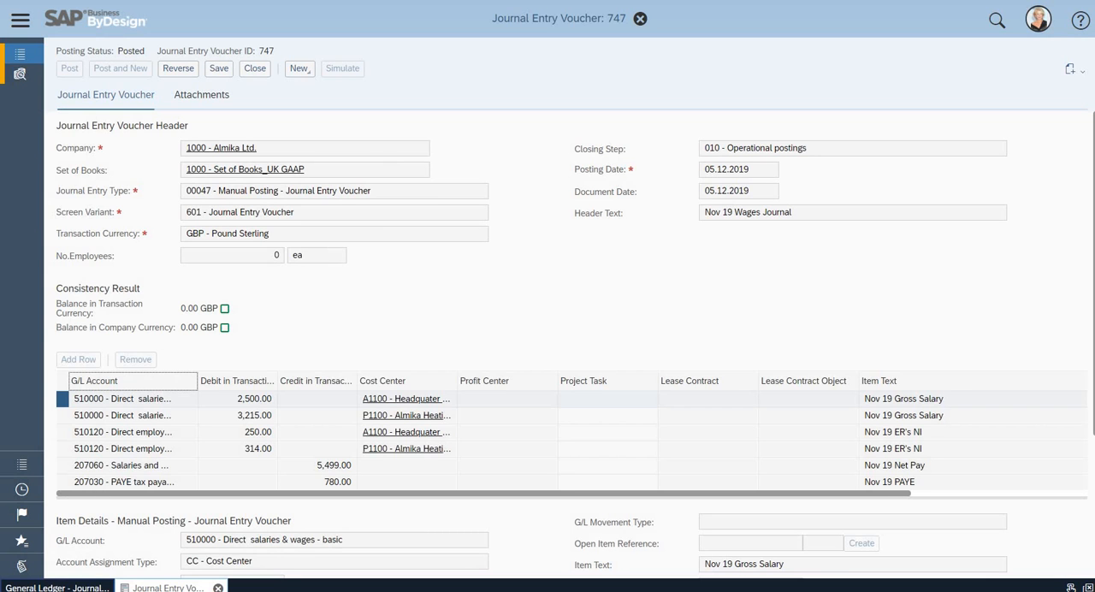
pyautogui.scroll(-1, 547, 342)
pyautogui.scroll(-2, 547, 342)
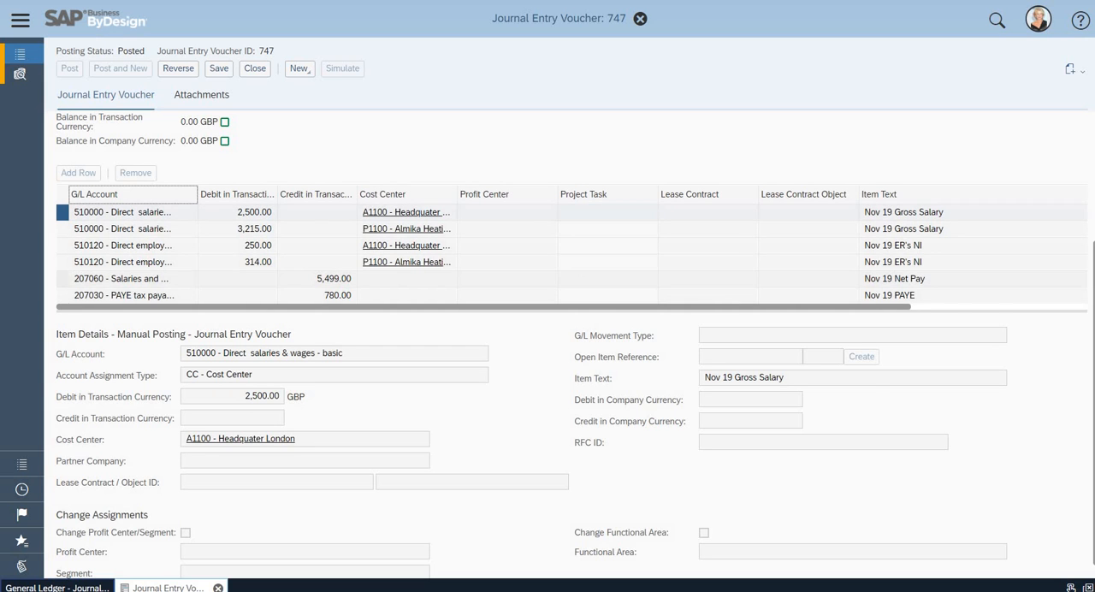
pyautogui.scroll(-1, 573, 345)
pyautogui.scroll(3, 572, 344)
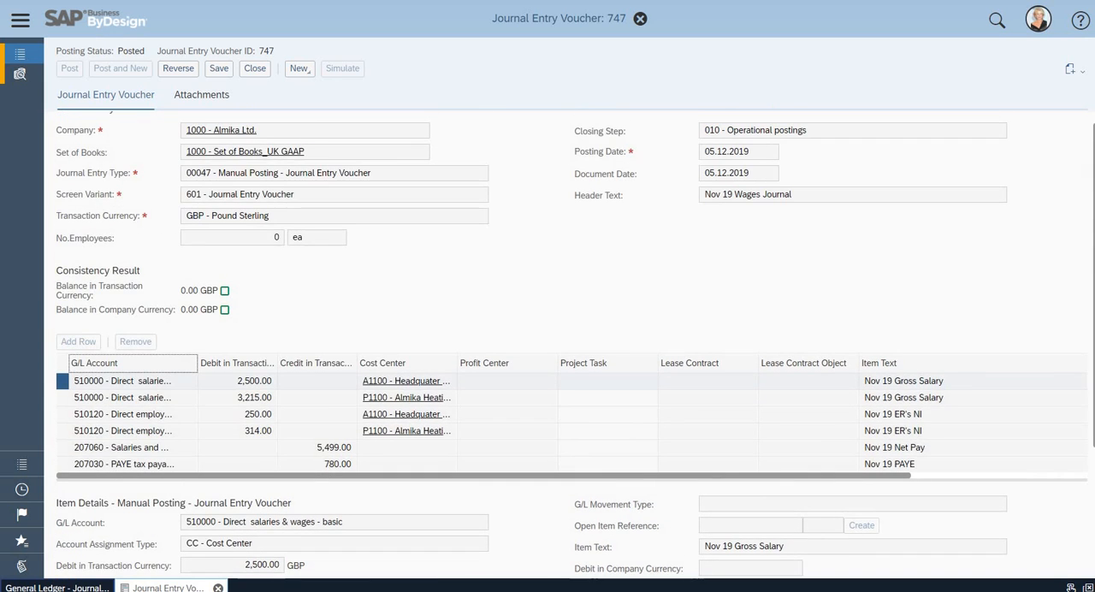